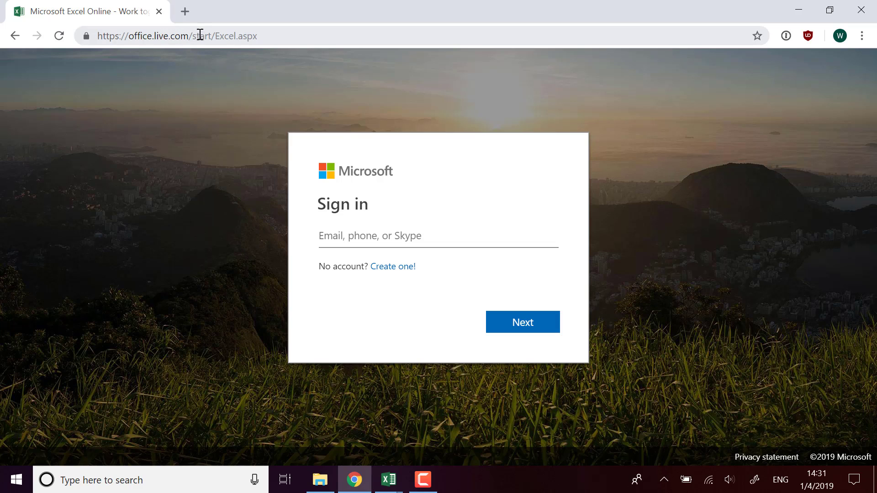
Step: Create a new blank workbook in Excel Online, dismissing the workbook upload without choosing a file
{"action": "left_click", "coordinate": [239, 36]}
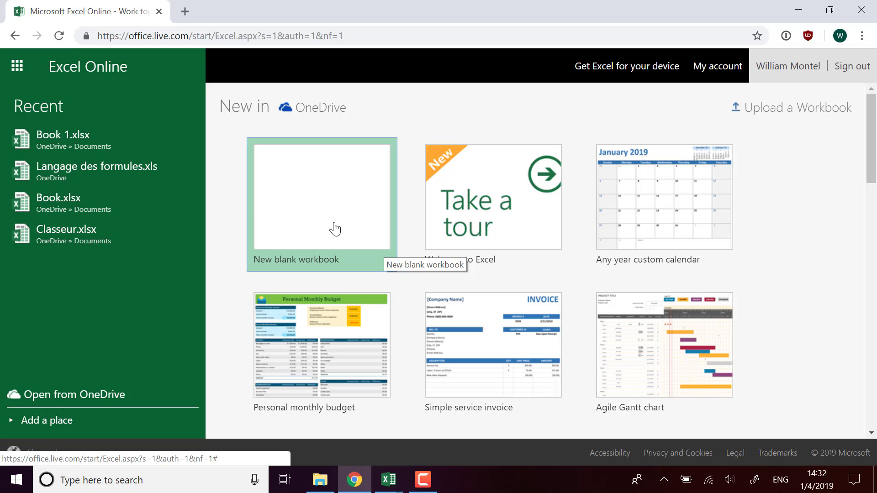
{"action": "left_click", "coordinate": [788, 116]}
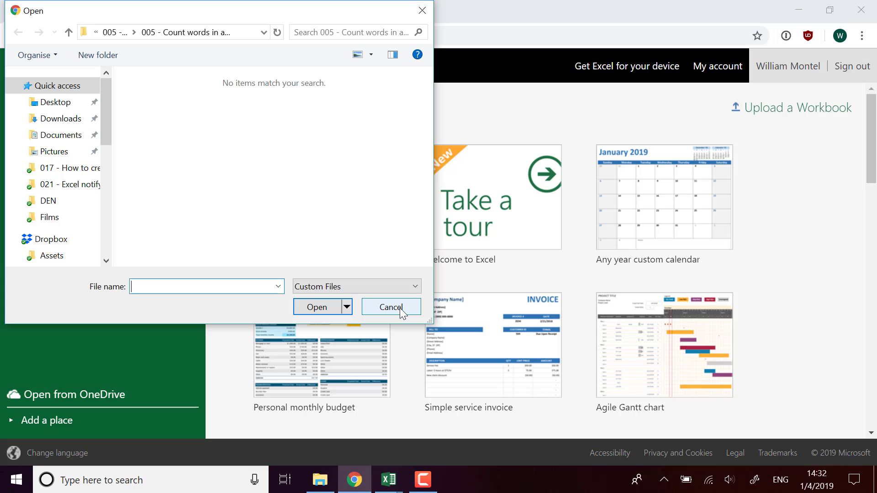
{"action": "left_click", "coordinate": [400, 309]}
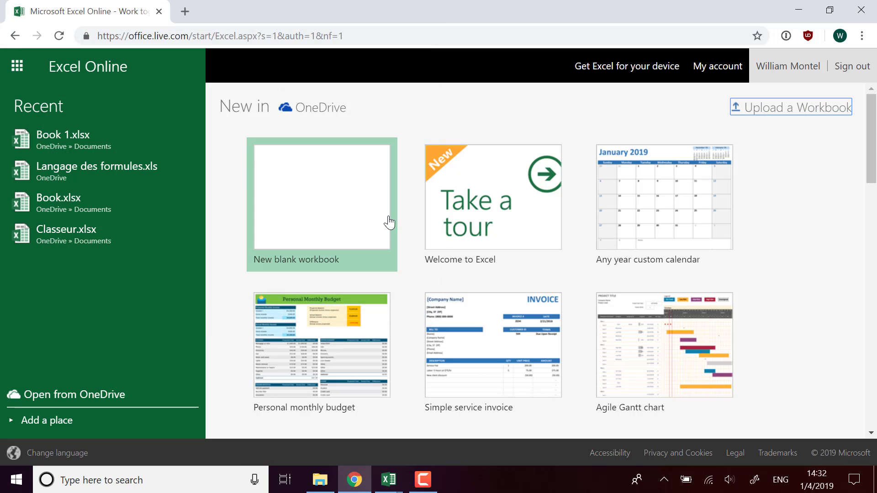
{"action": "left_click", "coordinate": [350, 214]}
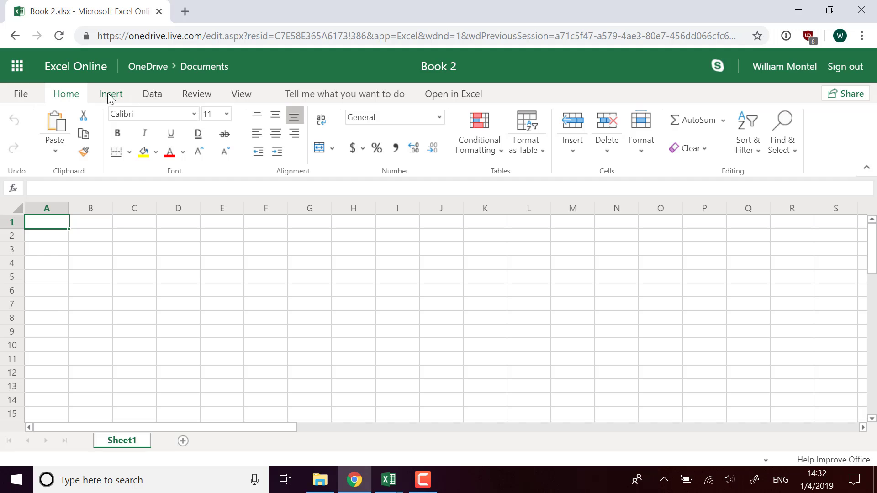
Step: Enter the numbers 1, 2 and 3 in cells C3 to C5
{"action": "left_click", "coordinate": [160, 236]}
{"action": "left_click", "coordinate": [136, 249]}
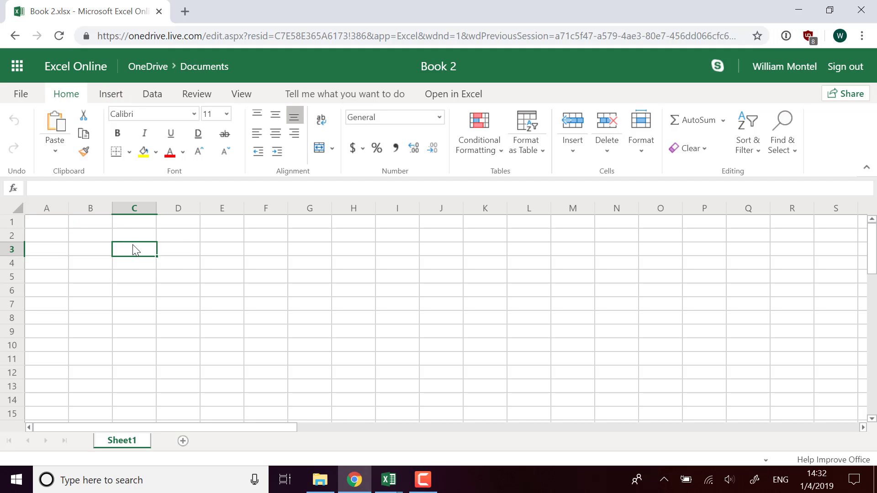
{"action": "type", "text": "1"}
{"action": "key", "text": "Return"}
{"action": "type", "text": "2"}
{"action": "key", "text": "Return"}
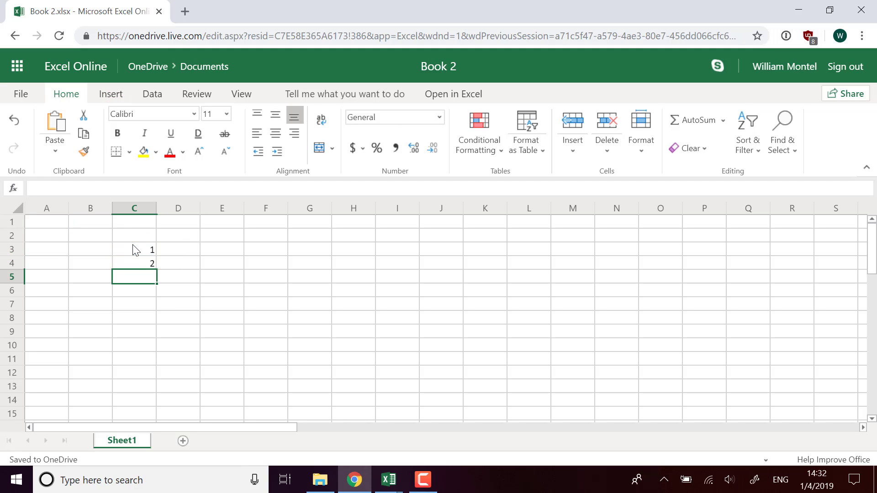
{"action": "type", "text": "3"}
{"action": "key", "text": "Return"}
Step: Try starting a formula with the English function name SUM in cell C6, and discard the entry
{"action": "type", "text": "=sum("}
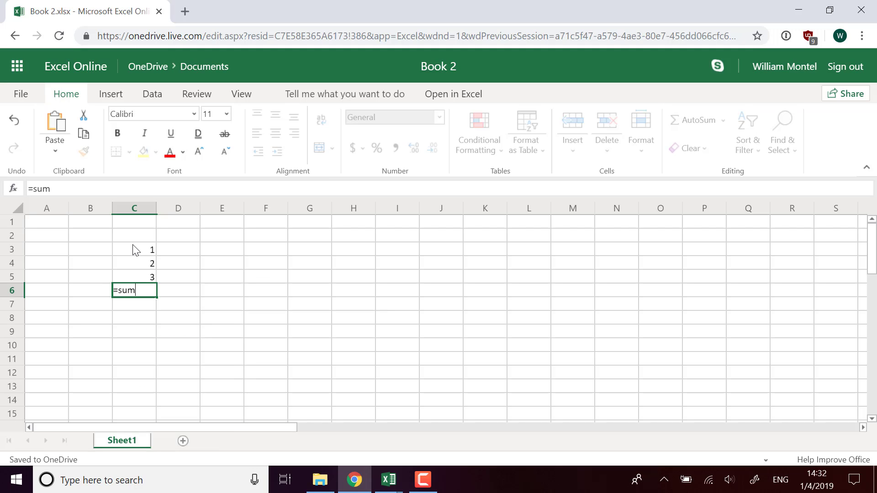
{"action": "key", "text": "BackSpace"}
{"action": "key", "text": "BackSpace"}
{"action": "key", "text": "BackSpace"}
{"action": "key", "text": "BackSpace"}
{"action": "key", "text": "BackSpace"}
{"action": "key", "text": "Escape"}
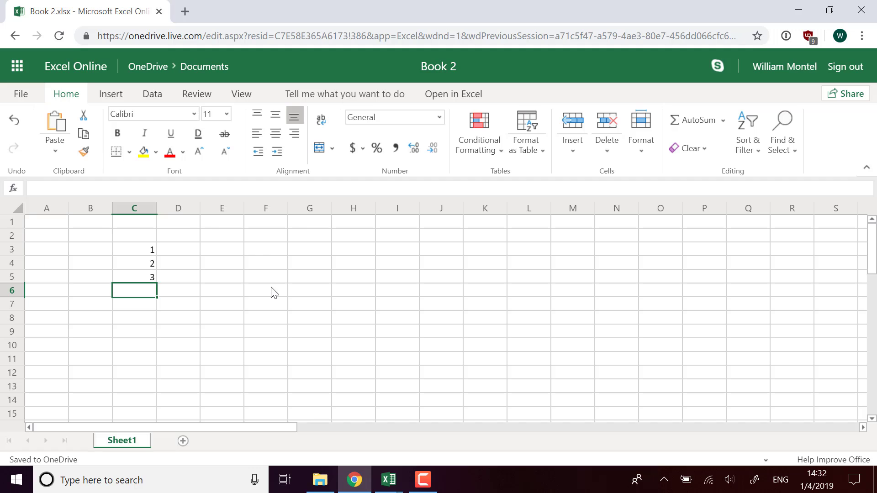
Step: Try starting a formula with the French function name SOMME in cell C6, and discard the entry
{"action": "type", "text": "=somm"}
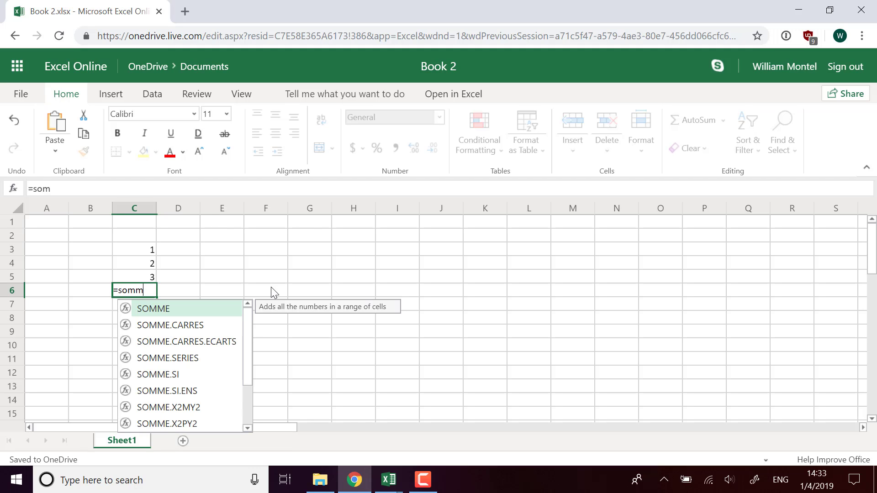
{"action": "type", "text": "e("}
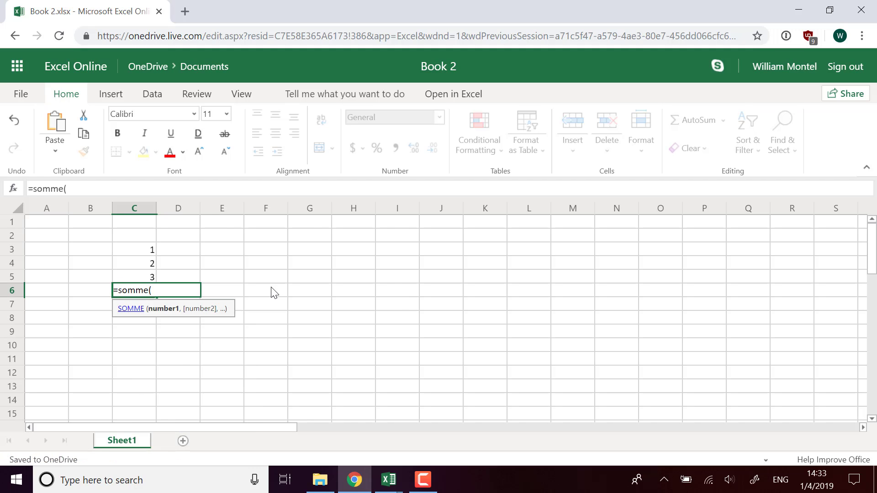
{"action": "key", "text": "BackSpace"}
{"action": "key", "text": "BackSpace"}
{"action": "key", "text": "BackSpace"}
{"action": "key", "text": "BackSpace"}
{"action": "key", "text": "BackSpace"}
{"action": "key", "text": "BackSpace"}
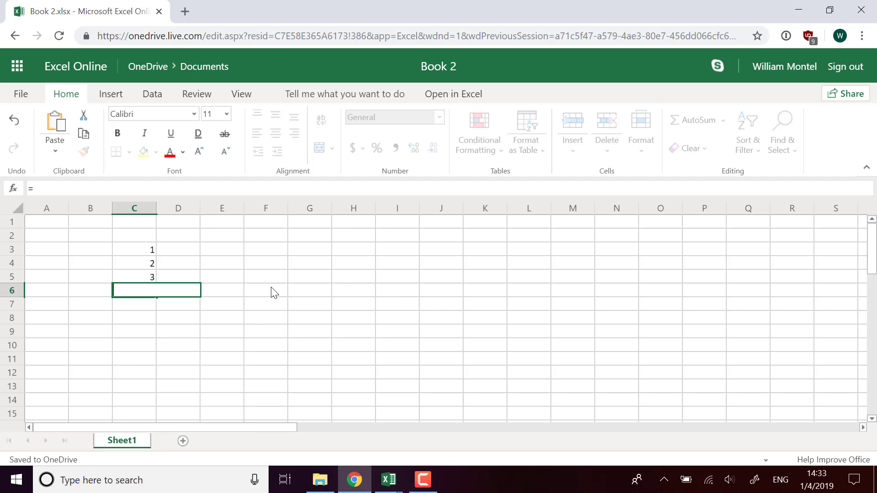
{"action": "left_click", "coordinate": [272, 292]}
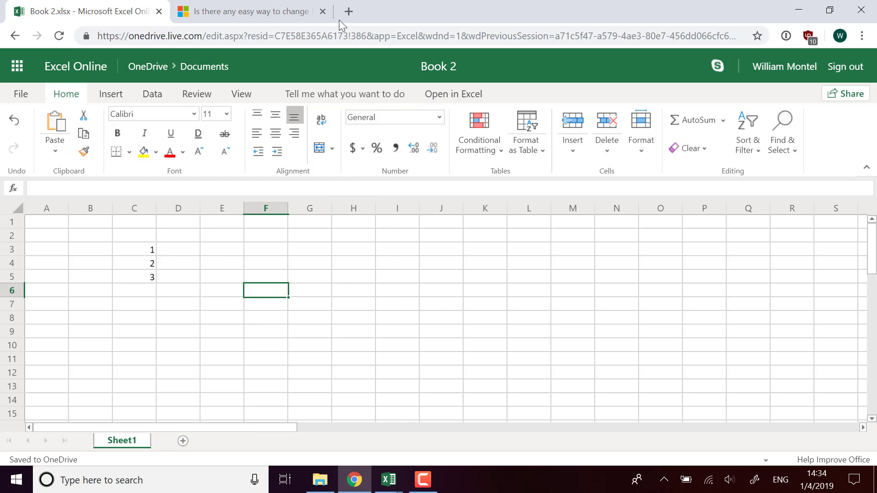
Step: Close the extra help page and try starting a formula with =so in cell F5, discarding the entry
{"action": "left_click", "coordinate": [323, 12]}
{"action": "left_click", "coordinate": [267, 278]}
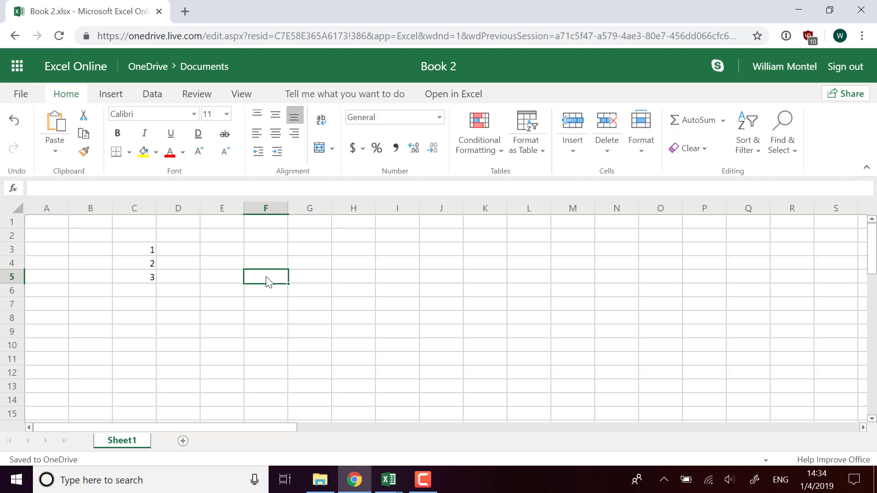
{"action": "type", "text": "=so"}
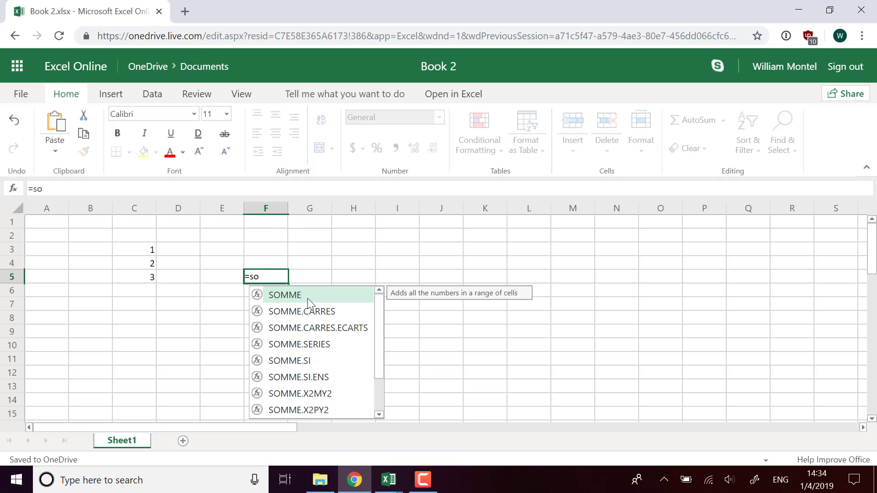
{"action": "key", "text": "Escape"}
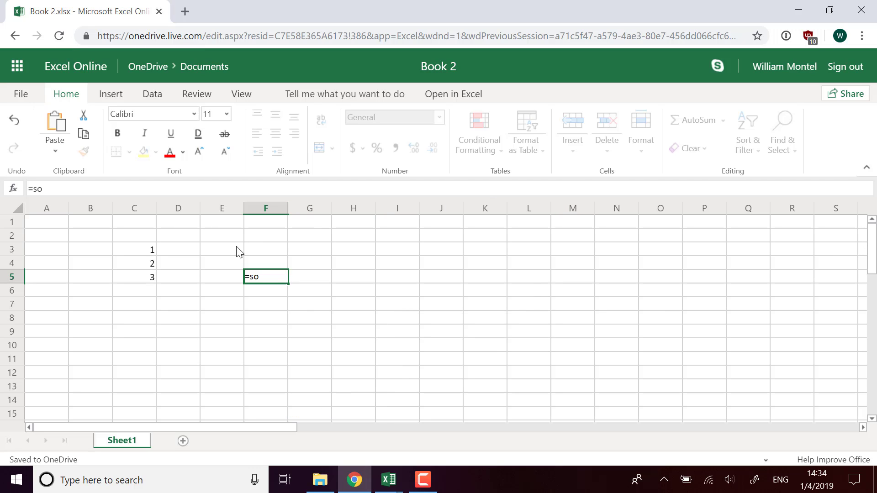
{"action": "key", "text": "BackSpace"}
{"action": "key", "text": "BackSpace"}
{"action": "key", "text": "BackSpace"}
{"action": "key", "text": "Return"}
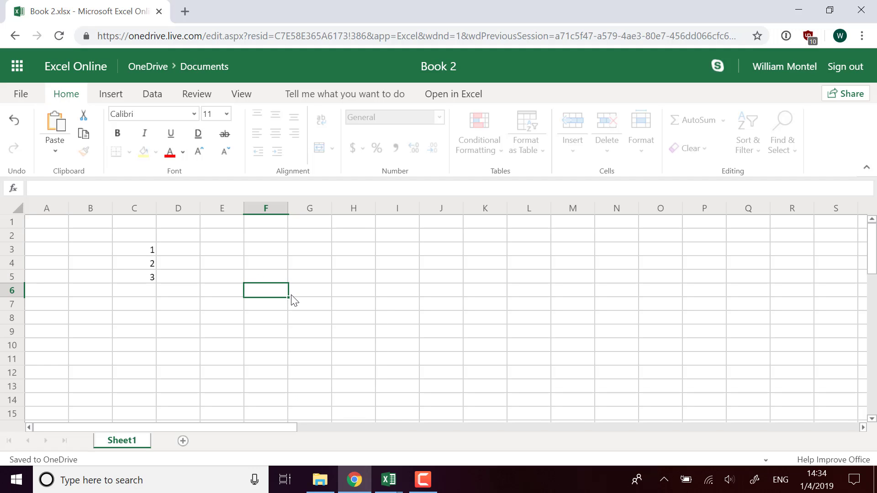
{"action": "left_click", "coordinate": [208, 307]}
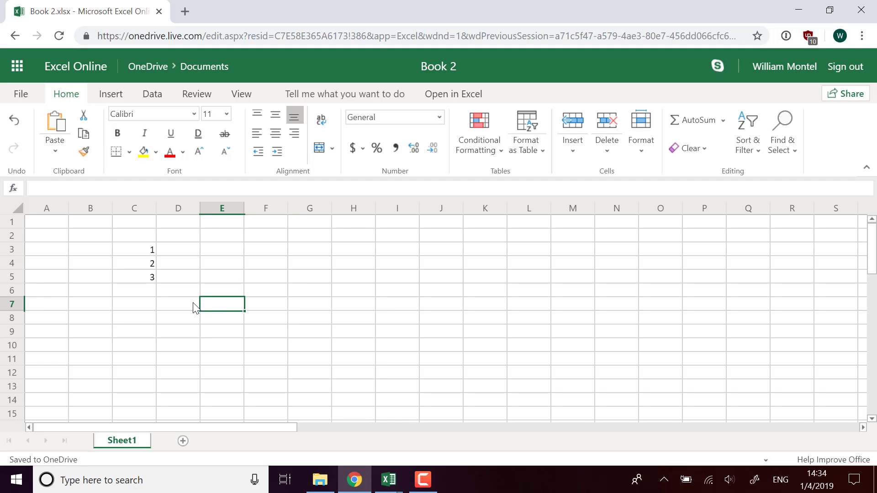
{"action": "left_click", "coordinate": [305, 276]}
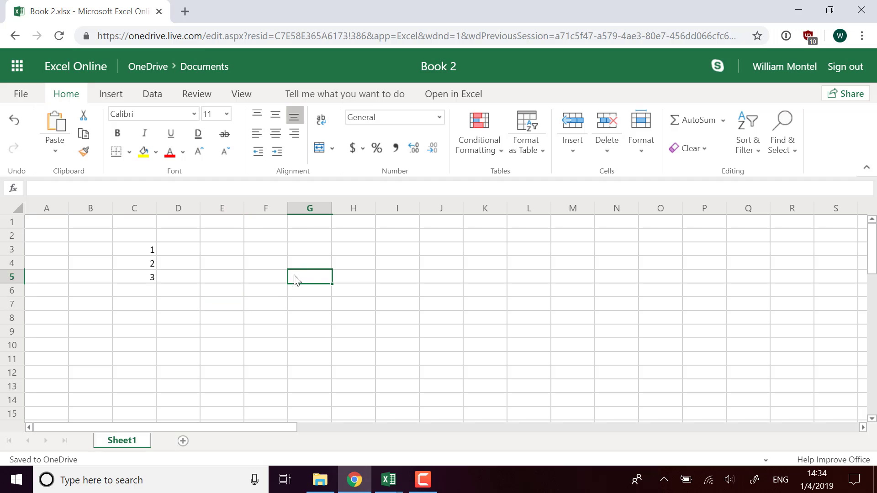
{"action": "left_click", "coordinate": [120, 100]}
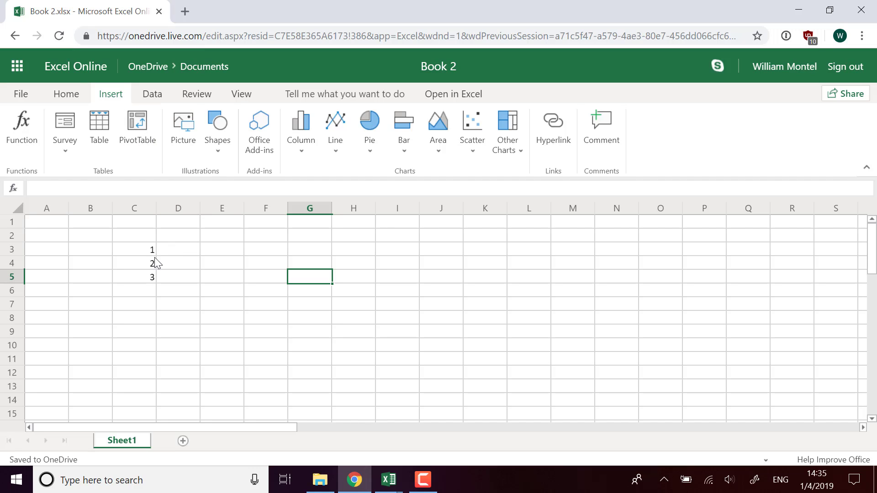
{"action": "left_click", "coordinate": [180, 264]}
{"action": "left_click", "coordinate": [66, 97]}
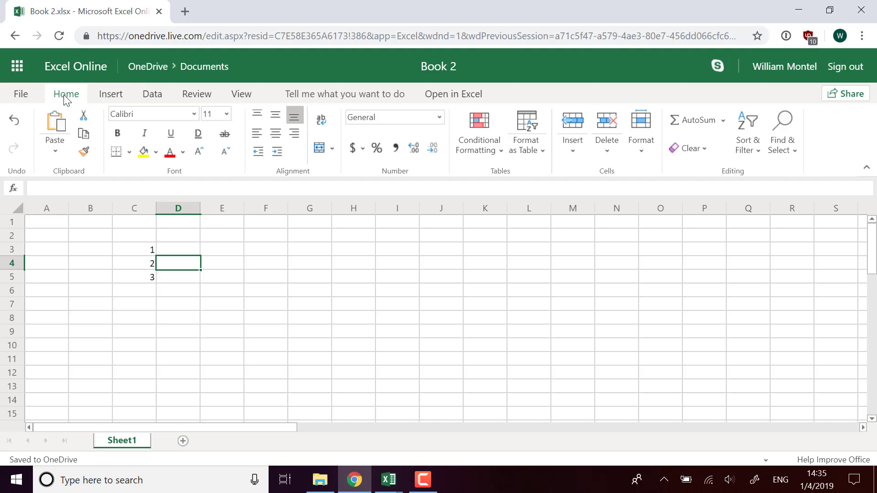
{"action": "left_click", "coordinate": [111, 96]}
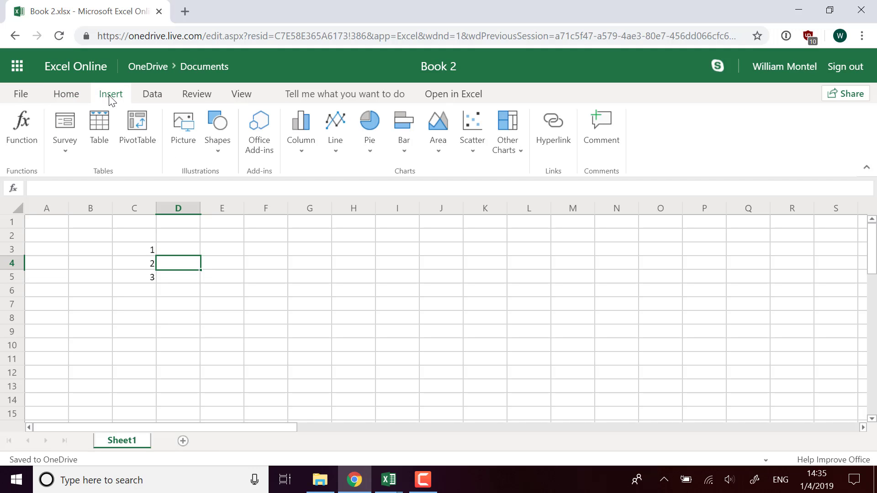
{"action": "left_click", "coordinate": [331, 298]}
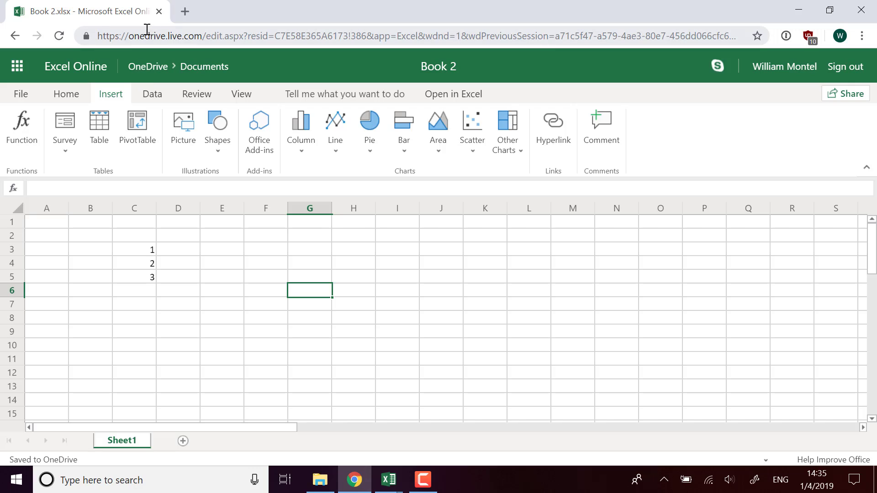
Step: Examine which other Microsoft online apps can be launched from the workbook
{"action": "left_click", "coordinate": [20, 72]}
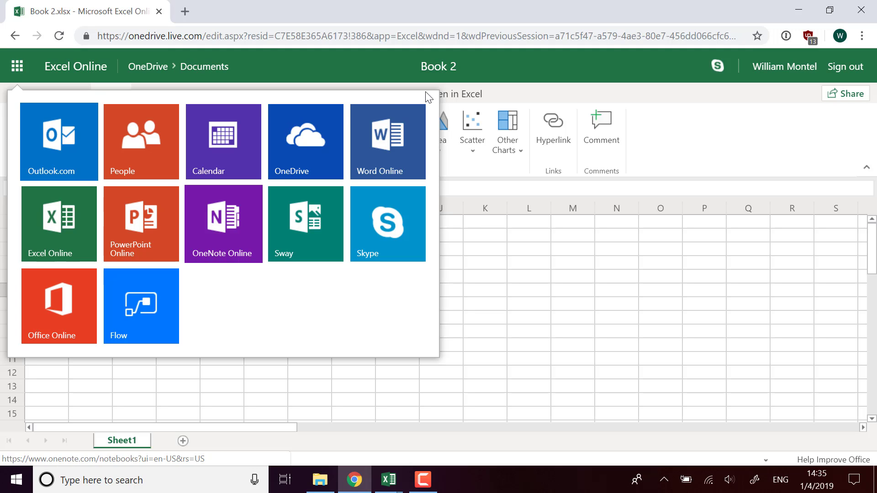
{"action": "left_click", "coordinate": [512, 306]}
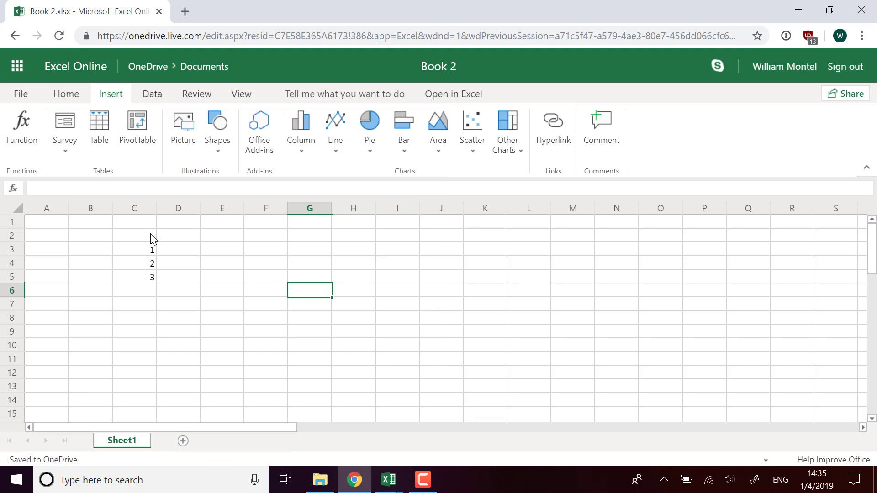
{"action": "left_click", "coordinate": [17, 66]}
{"action": "left_click", "coordinate": [17, 66]}
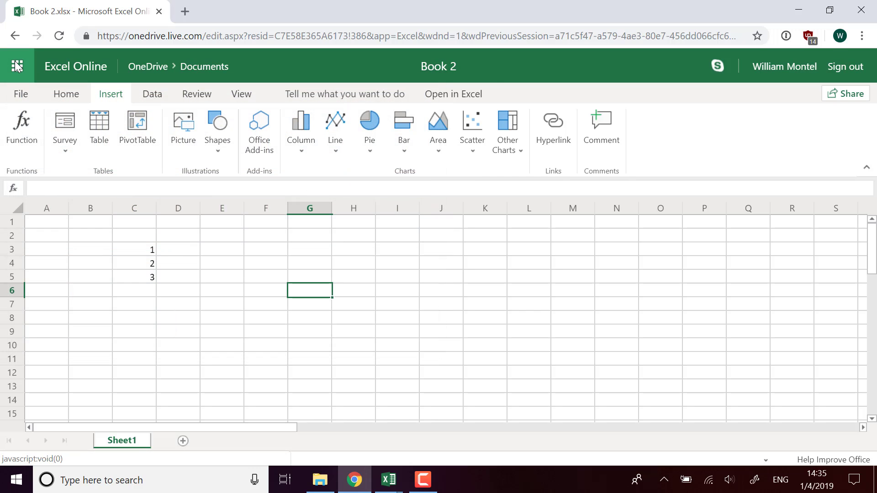
Step: Examine the workbook's sharing options for inviting people and the permission choices for a link, without sharing it
{"action": "left_click", "coordinate": [18, 96]}
{"action": "left_click", "coordinate": [53, 280]}
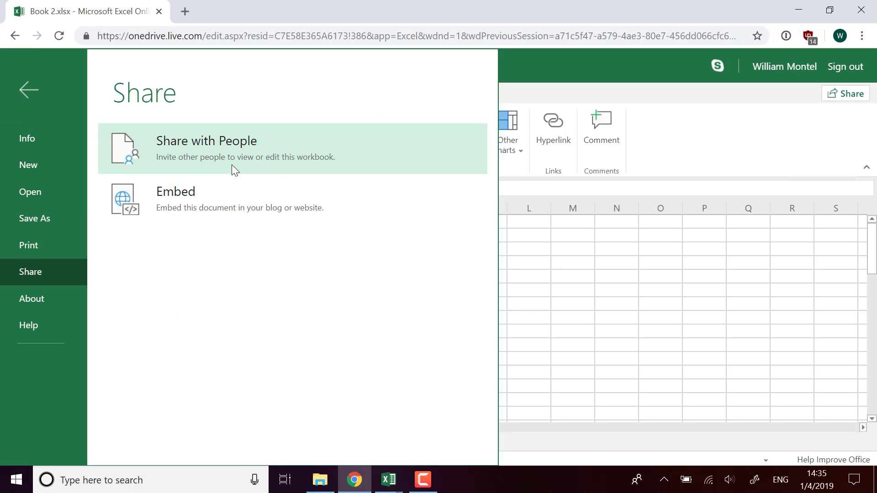
{"action": "left_click", "coordinate": [255, 154]}
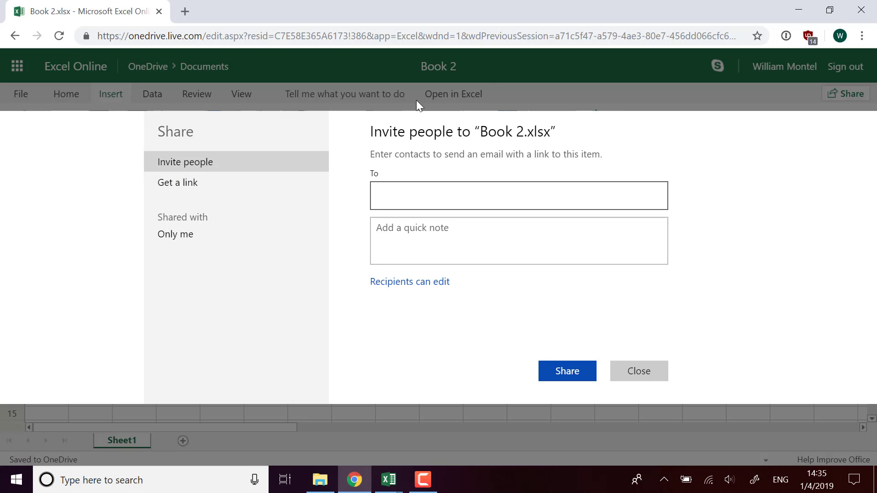
{"action": "left_click", "coordinate": [190, 187]}
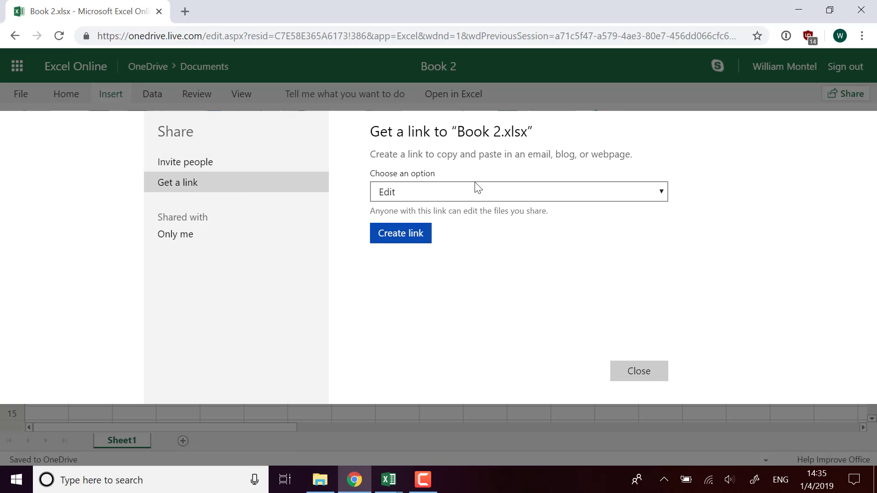
{"action": "left_click", "coordinate": [448, 197]}
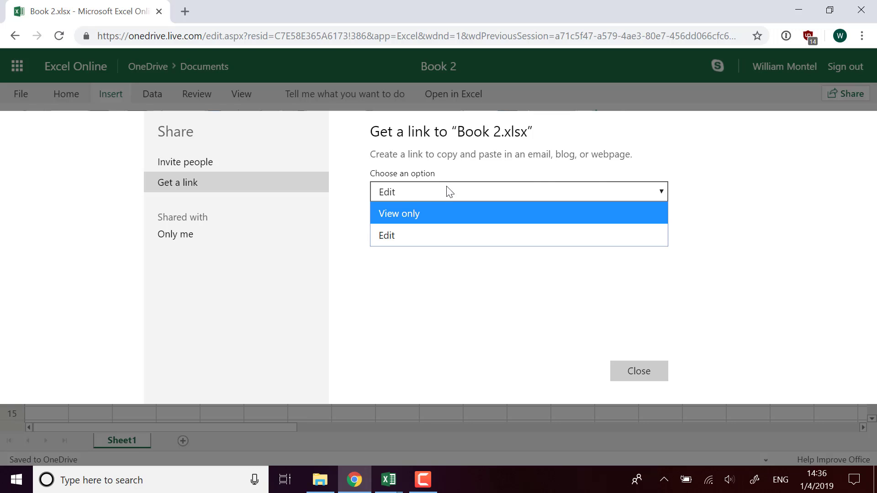
{"action": "left_click", "coordinate": [723, 170]}
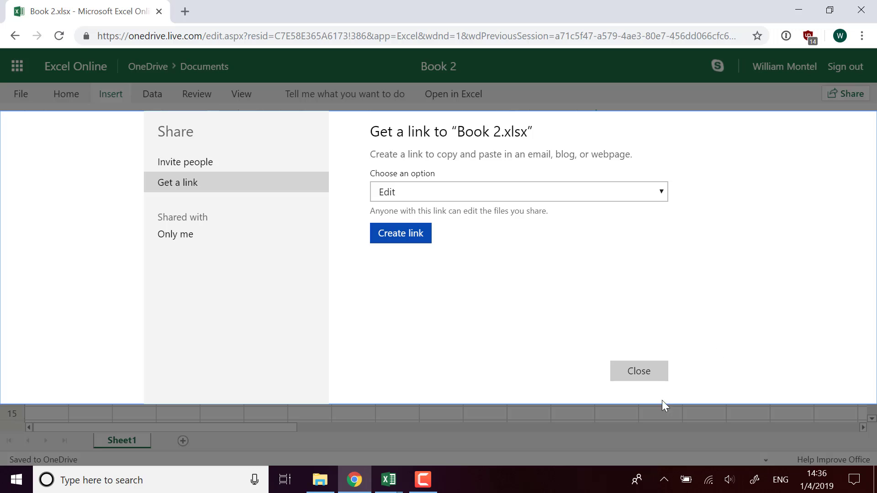
{"action": "left_click", "coordinate": [651, 374]}
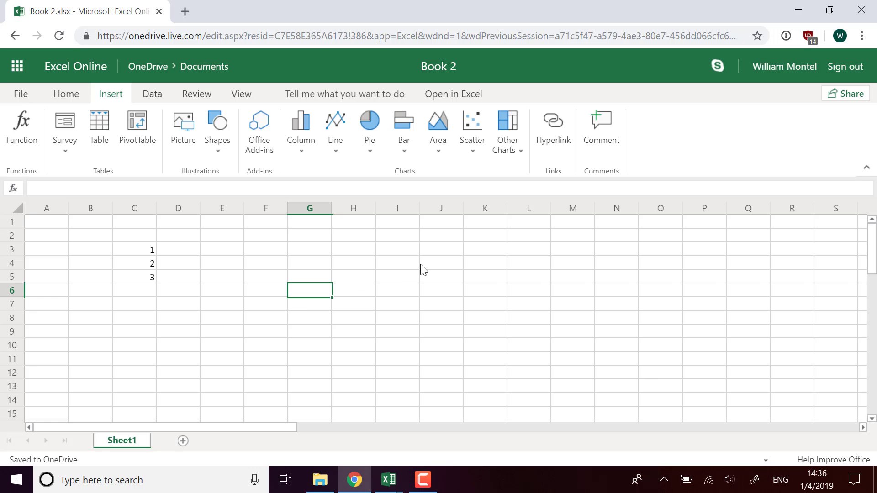